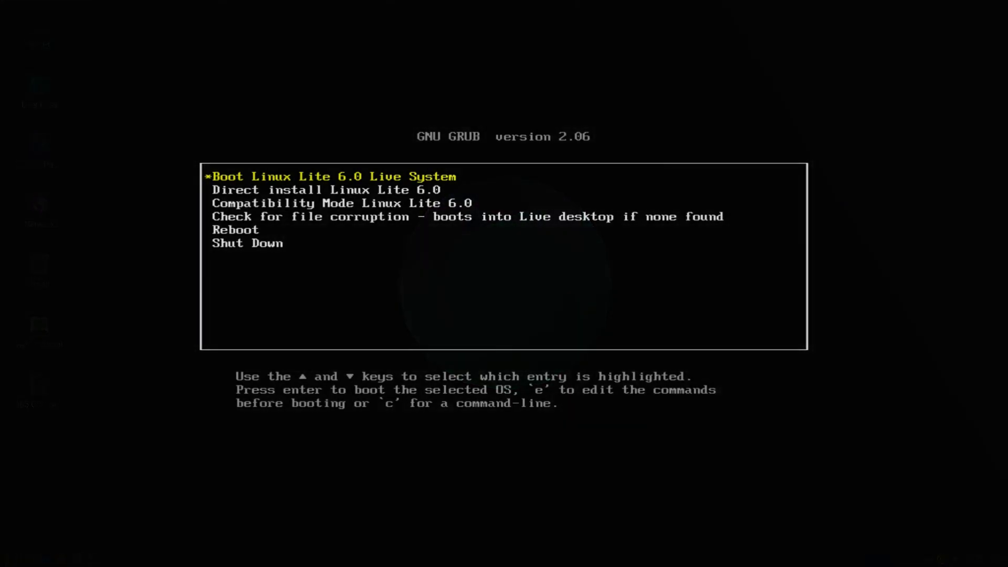
Boot the Linux Lite 6.0 live system from the boot menu
key(Return)
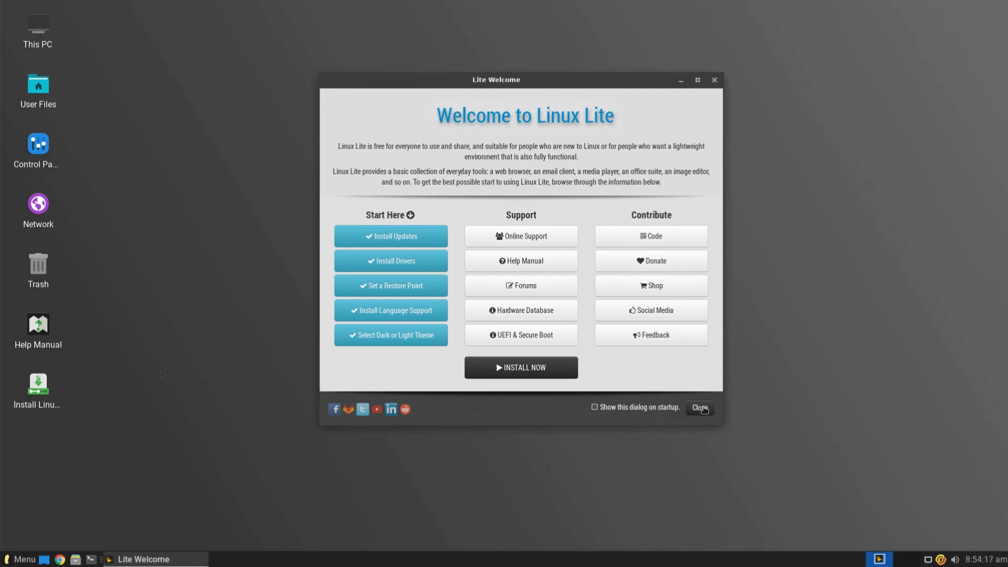
Accept English and the English (US) keyboard, turn off update downloading, and reach the installation type page
click(701, 408)
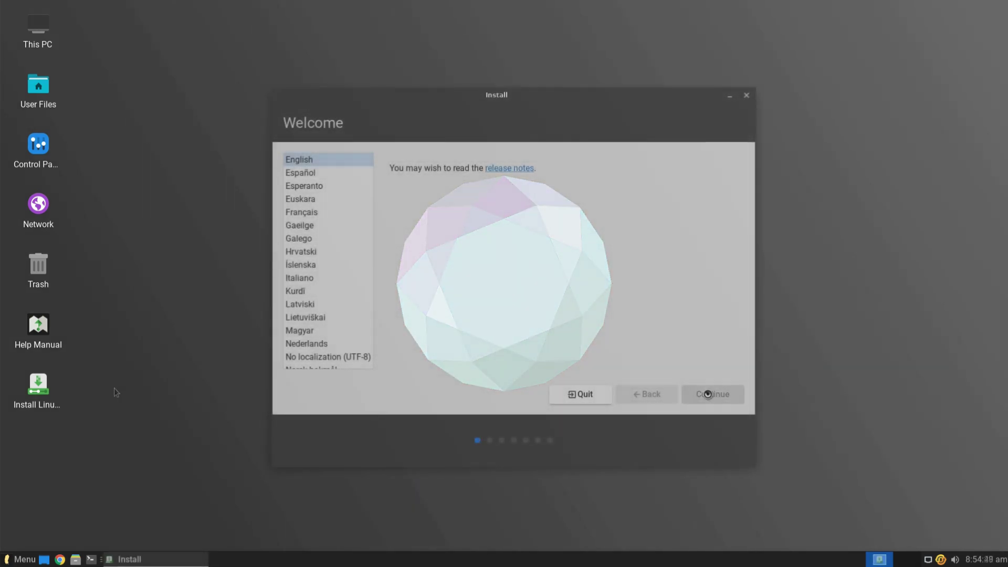
click(708, 394)
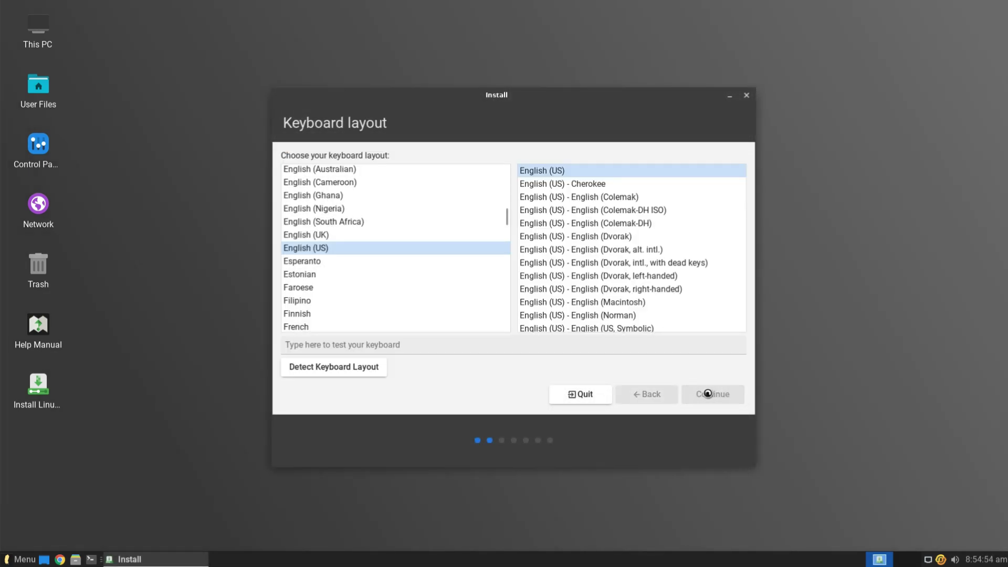
click(708, 394)
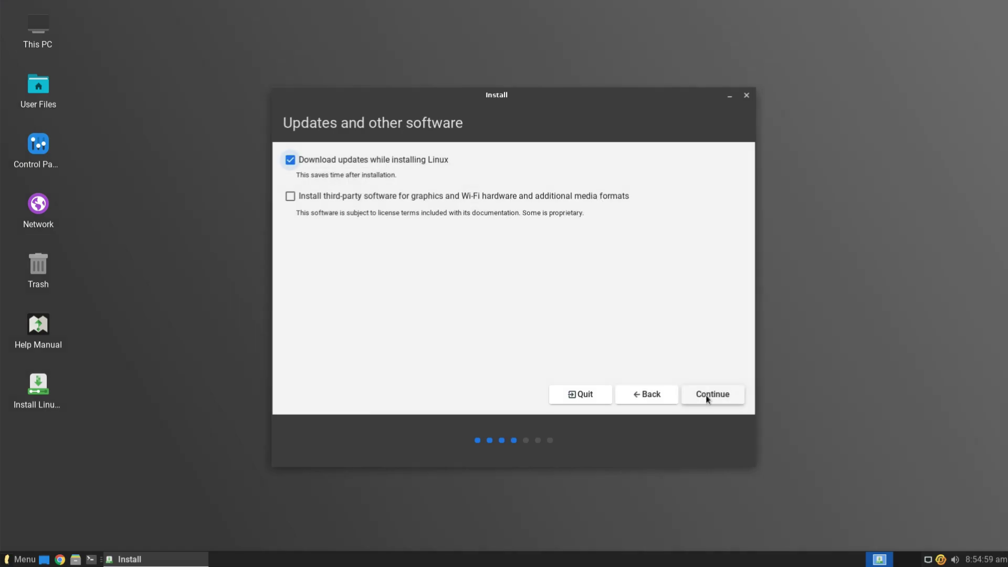
click(306, 160)
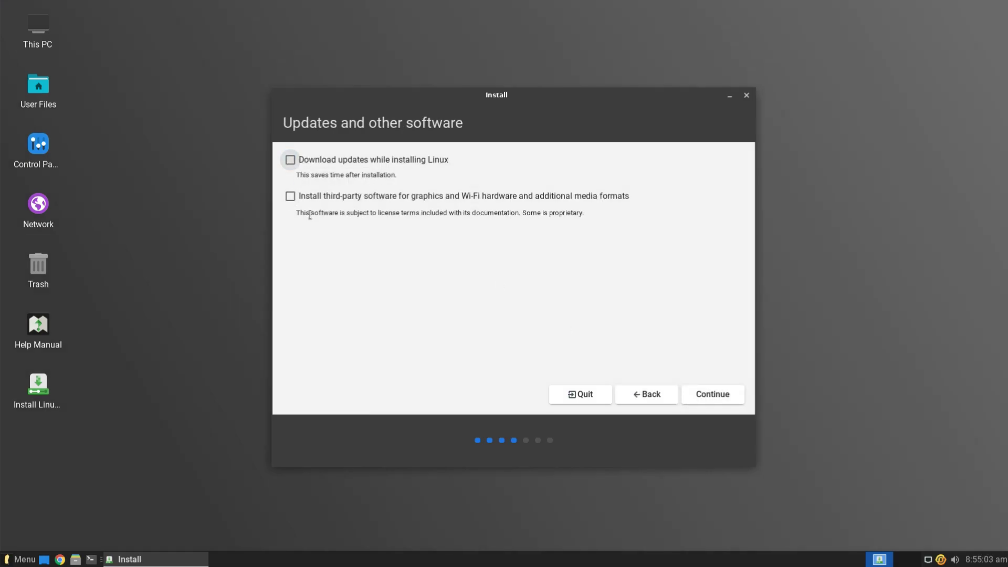
click(709, 394)
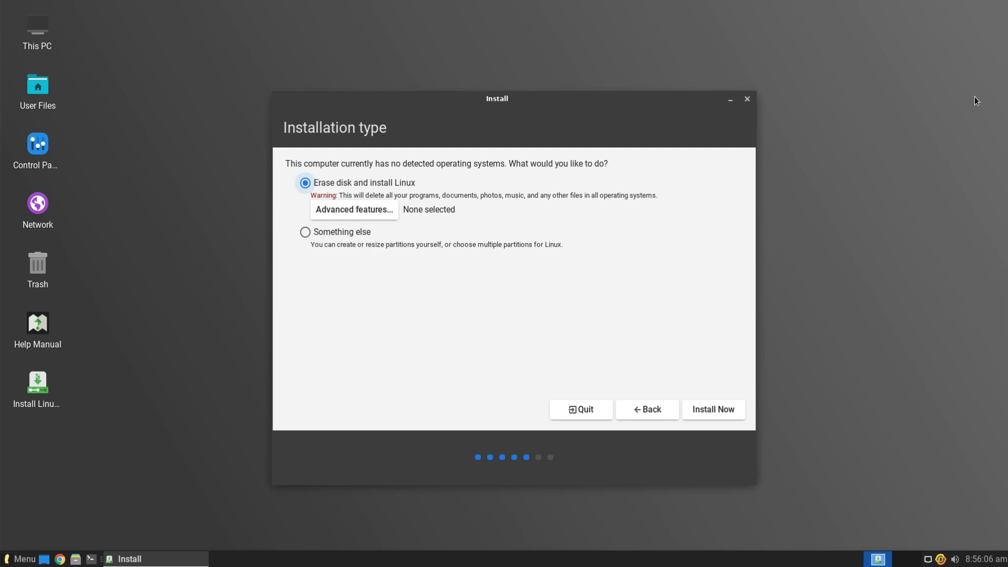
Choose 'Something else' partitioning and create a new empty partition table on /dev/sda
click(304, 232)
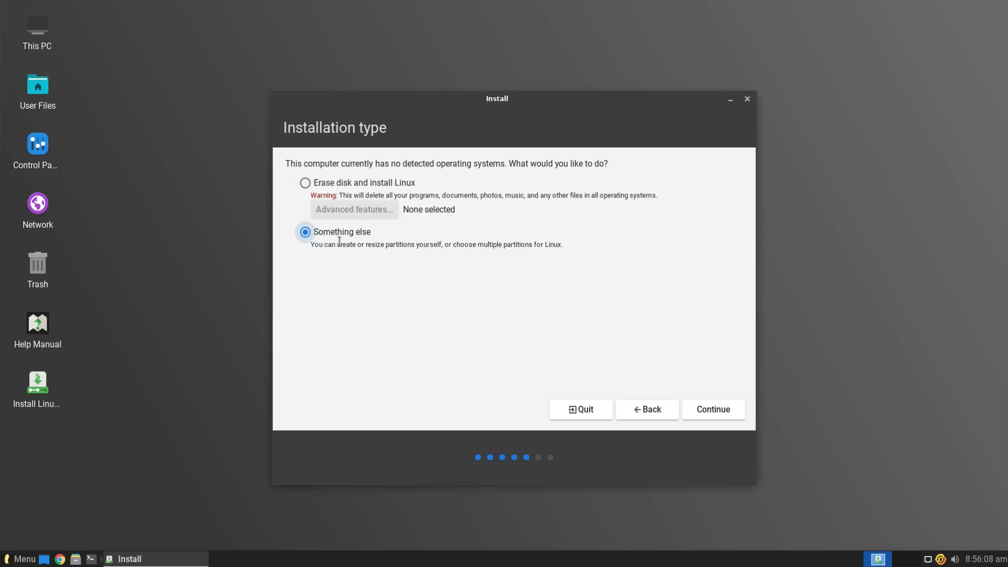
click(713, 409)
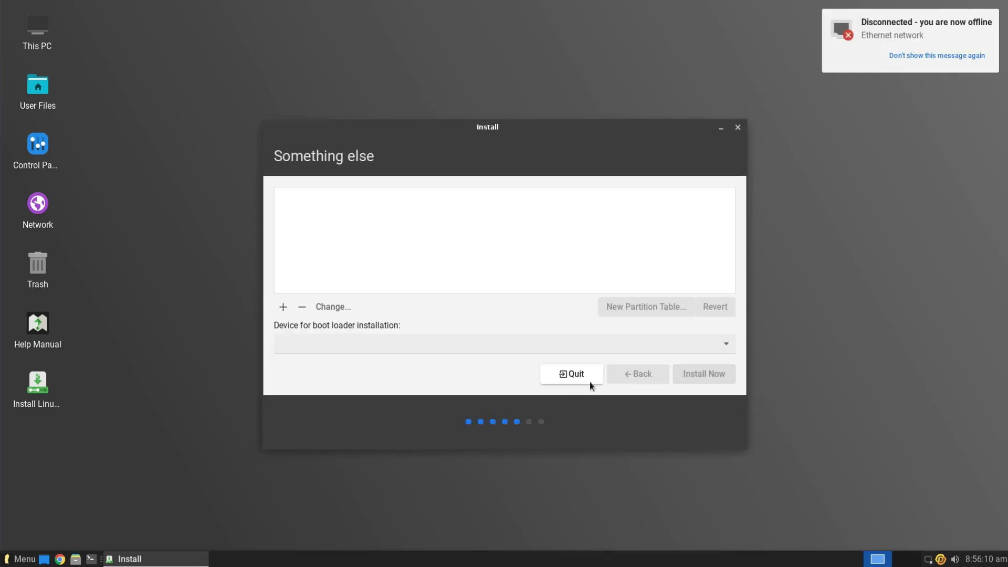
click(970, 51)
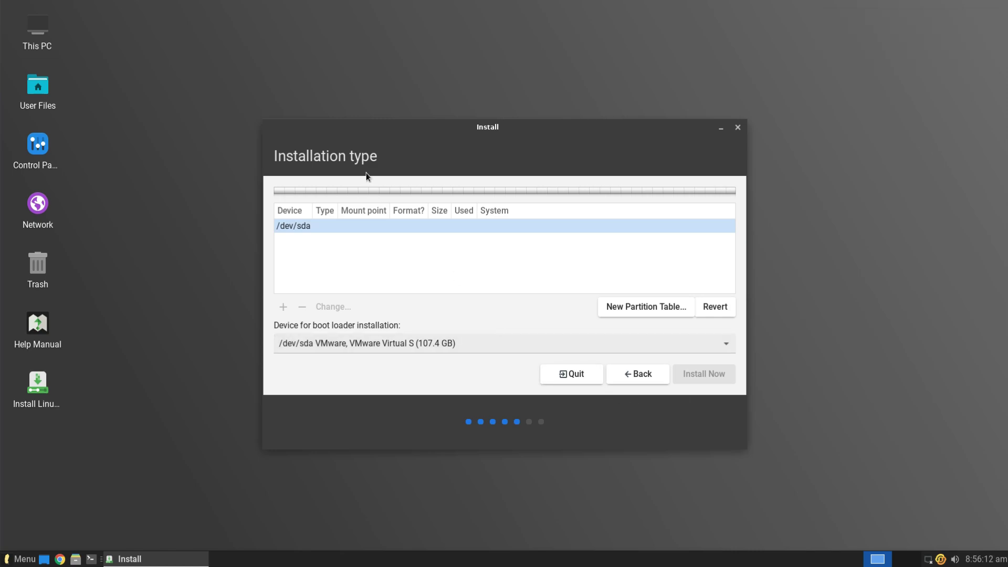
click(638, 308)
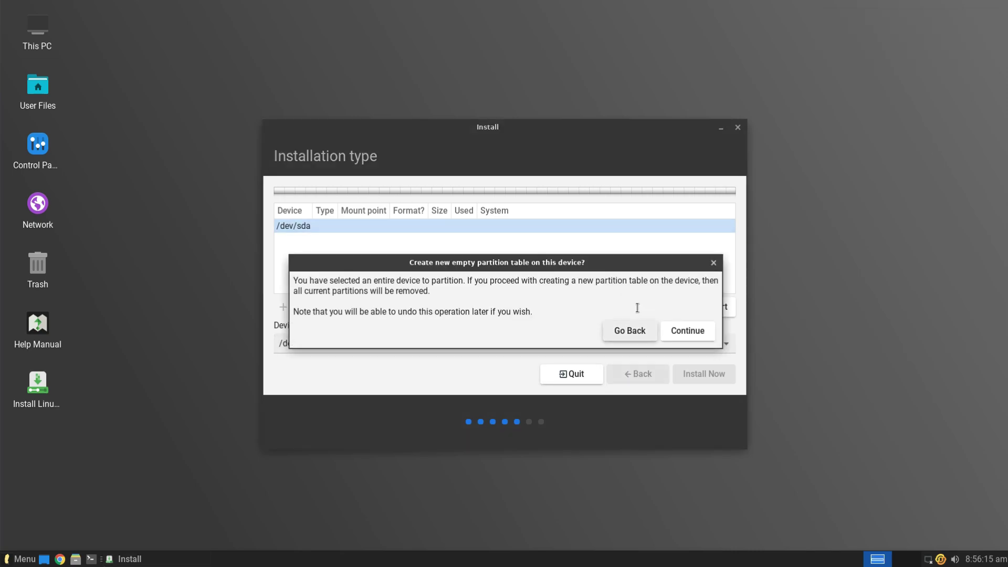
click(689, 332)
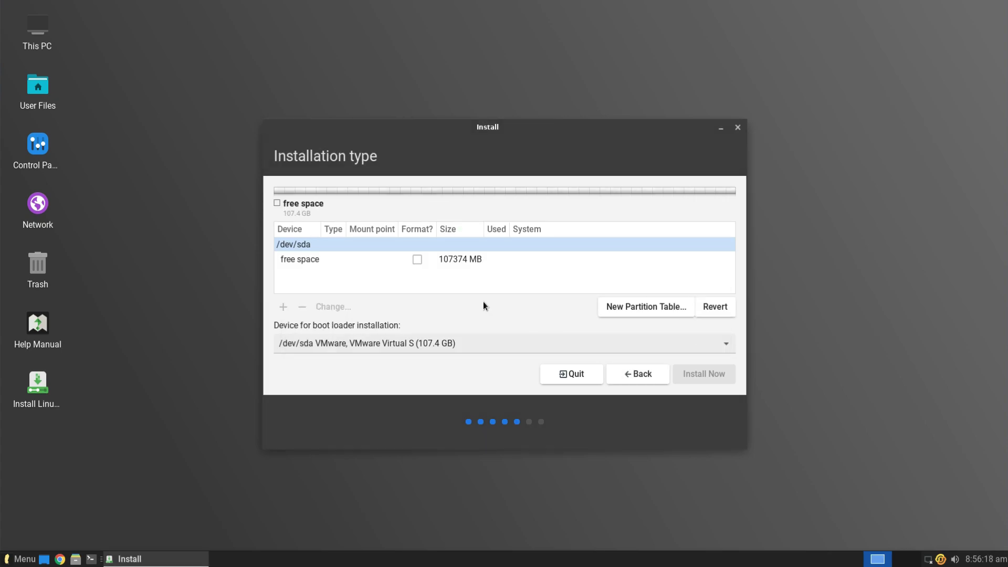
click(389, 259)
Create a 512 MB EFI System Partition in the free space
click(283, 307)
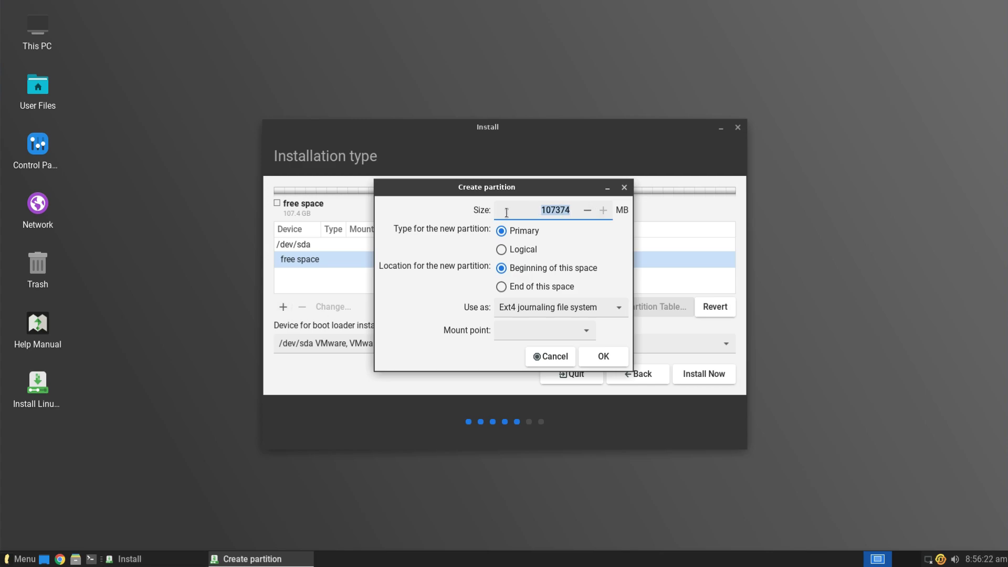
text(512)
click(622, 307)
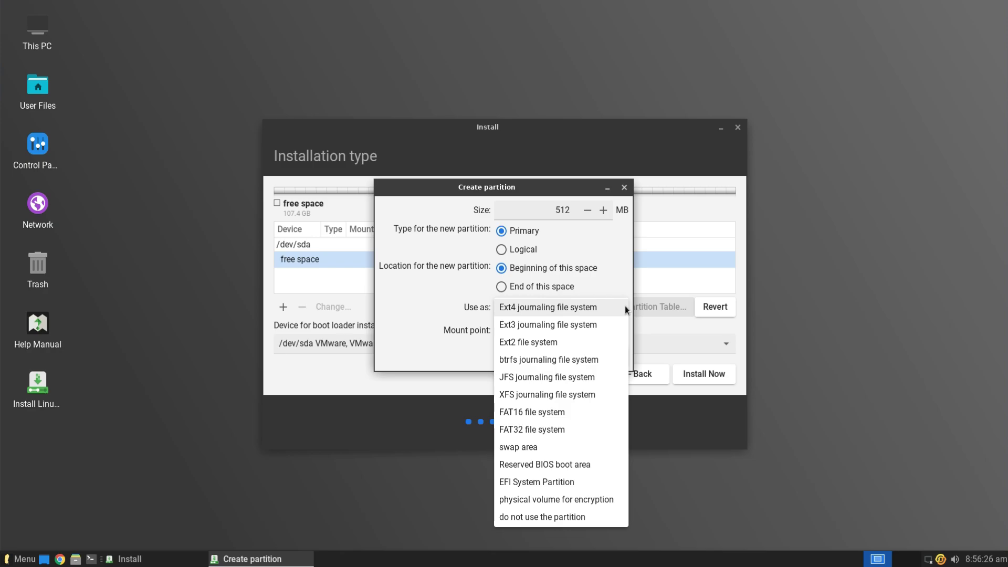
click(542, 482)
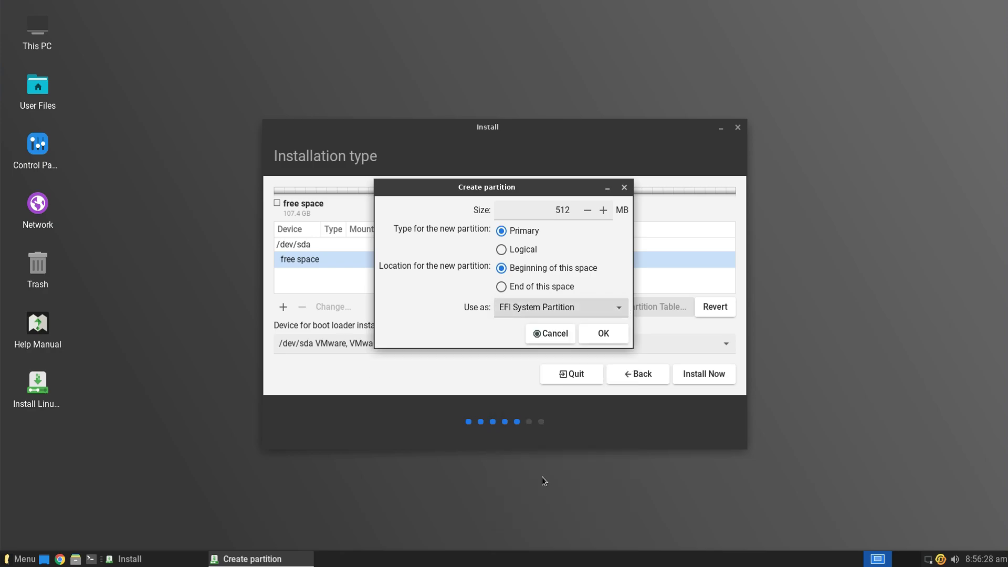
click(603, 333)
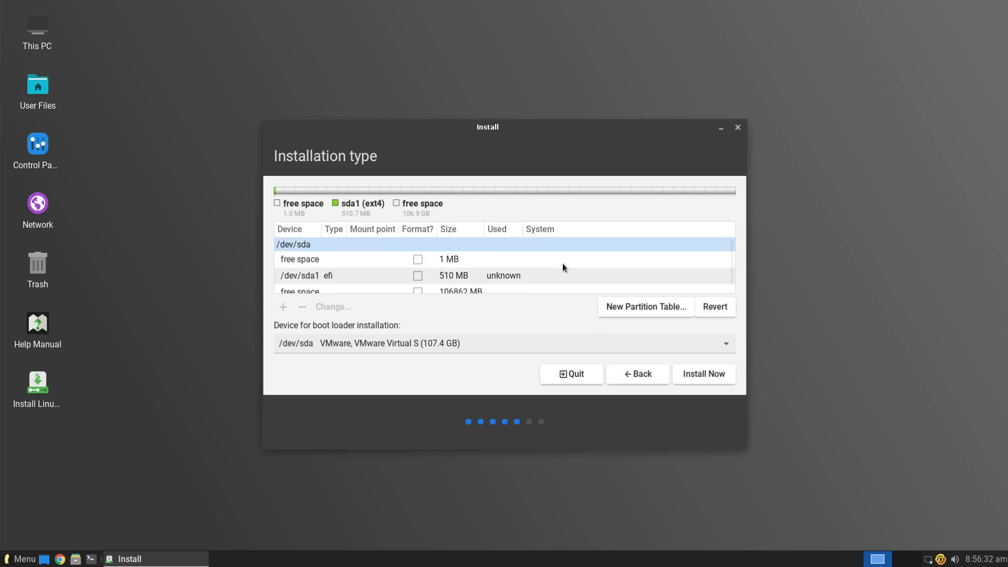
scroll(564, 268, down, 1)
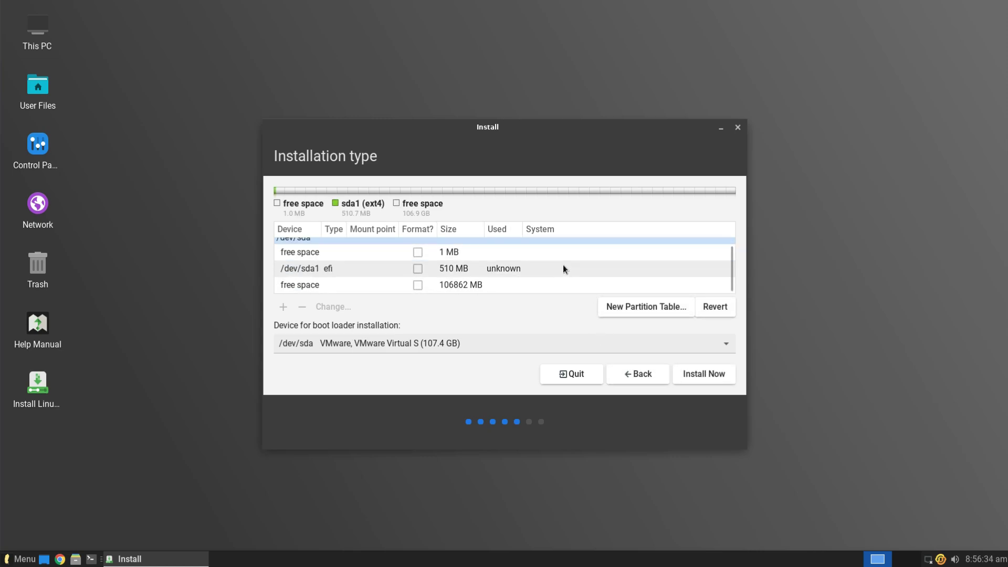
Create an 8192 MB swap area in the remaining free space
click(299, 285)
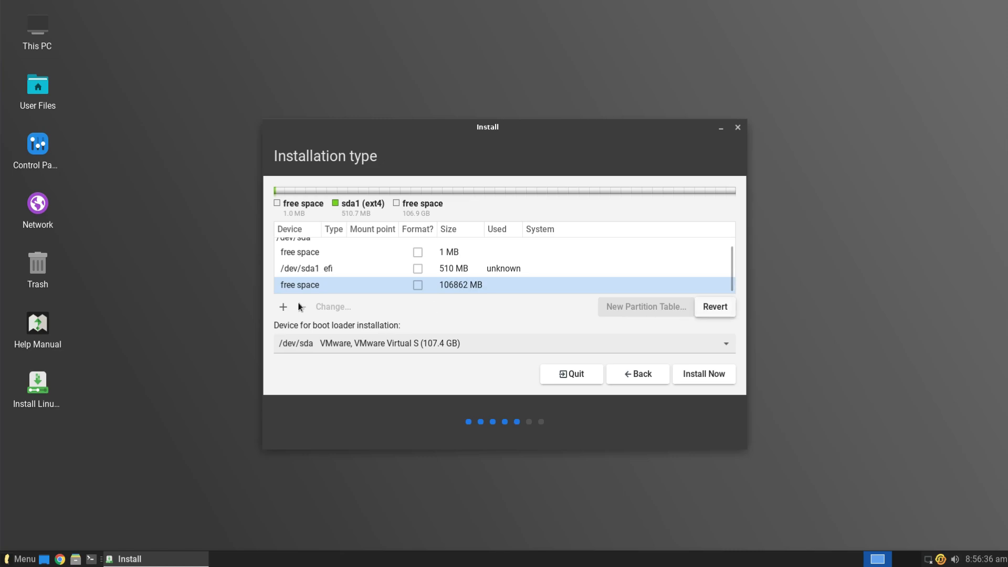
click(283, 306)
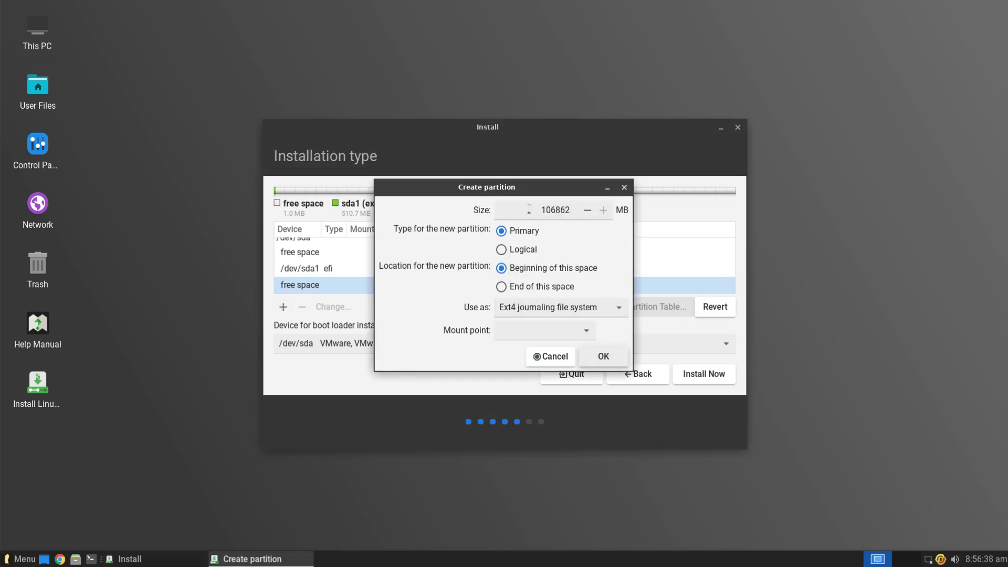
double_click(556, 209)
text(8192)
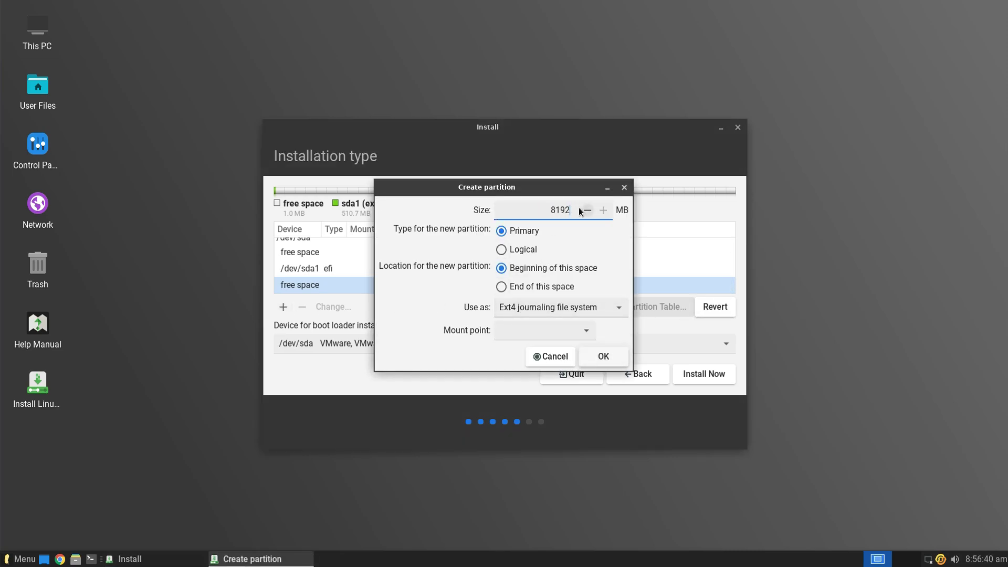
click(598, 307)
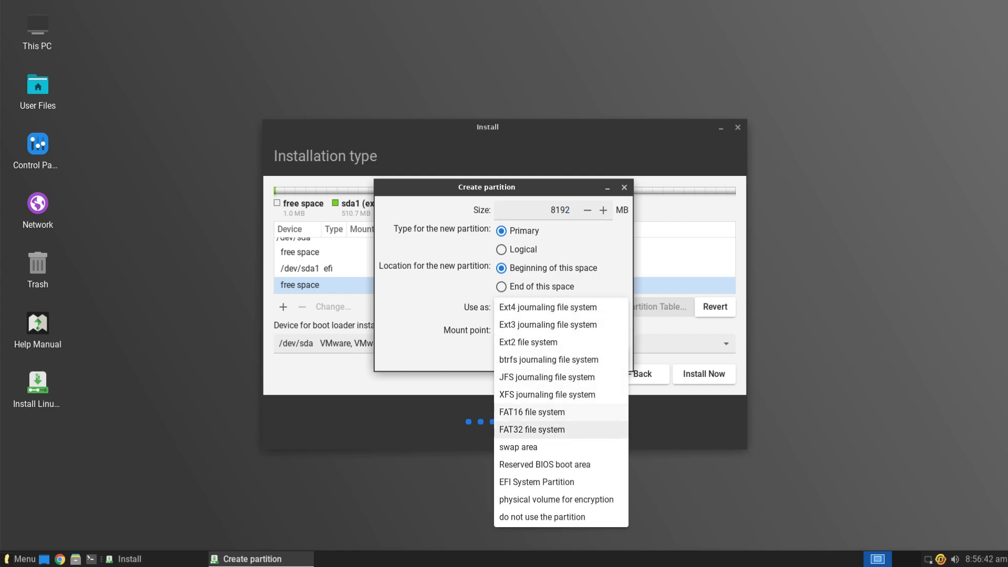
click(535, 447)
click(600, 334)
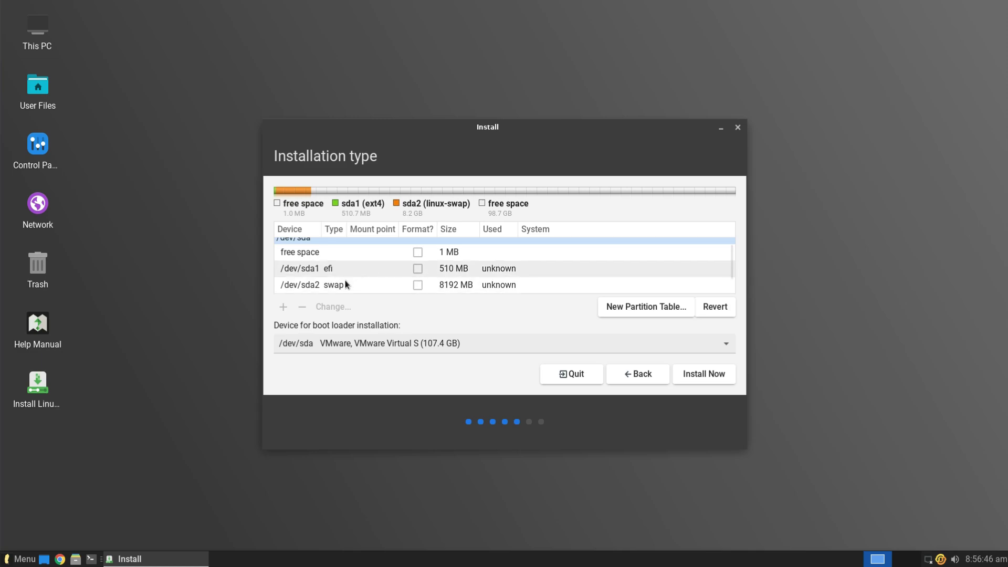
scroll(342, 286, down, 1)
Create a 40000 MB ext4 partition mounted at /home
click(337, 286)
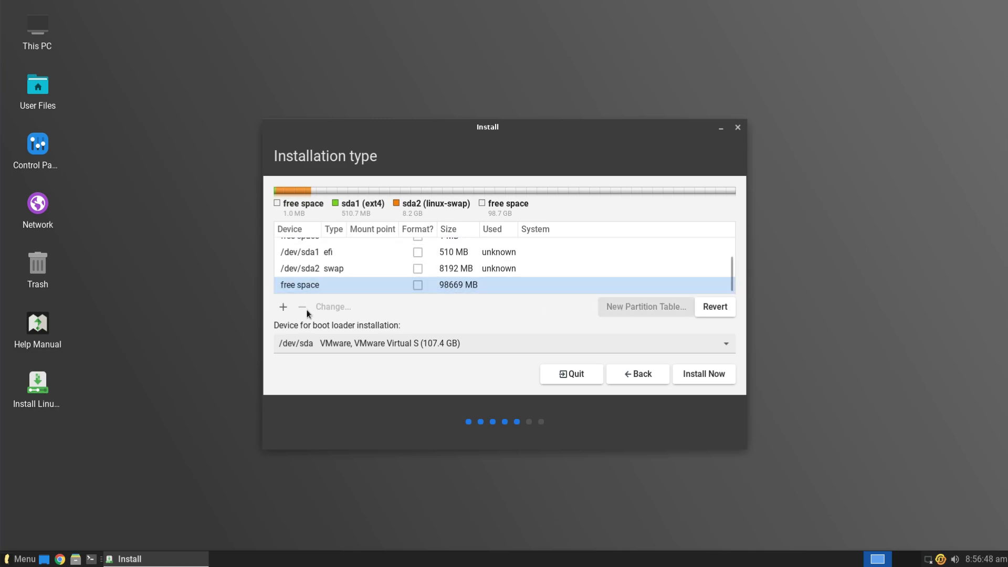
click(284, 307)
double_click(564, 210)
text(40000)
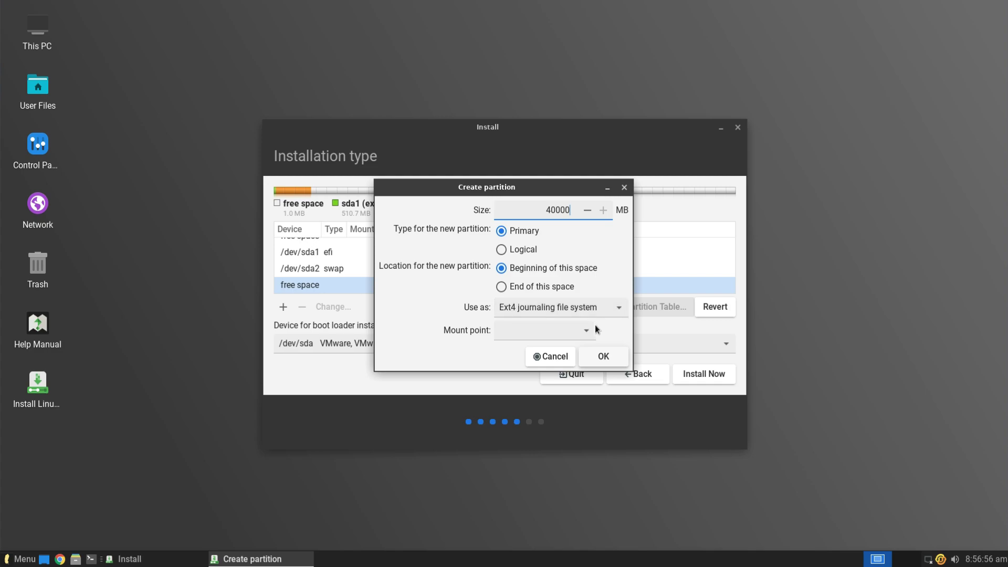
click(587, 329)
click(520, 384)
click(603, 356)
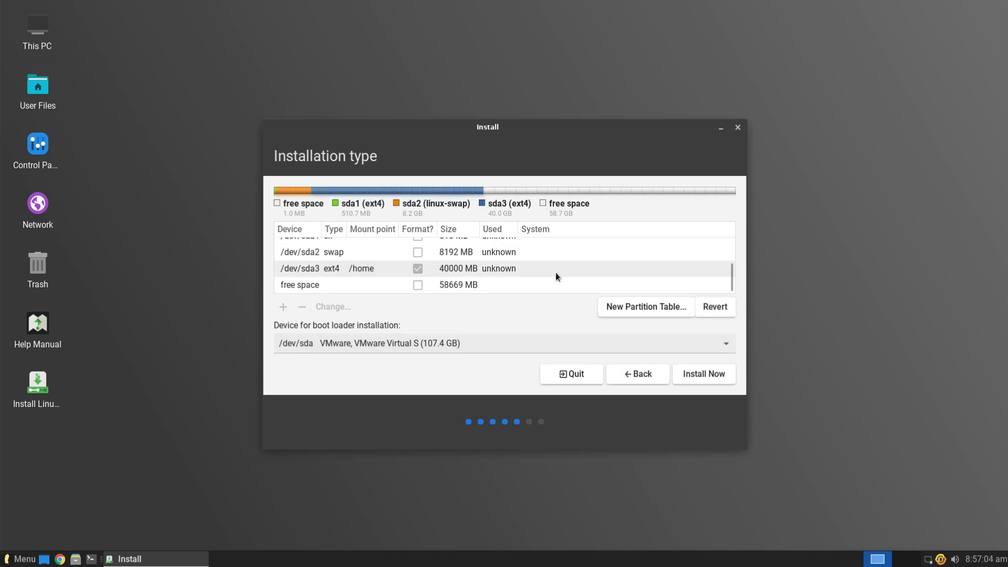
Create an ext4 root partition at / filling the remaining free space
click(489, 284)
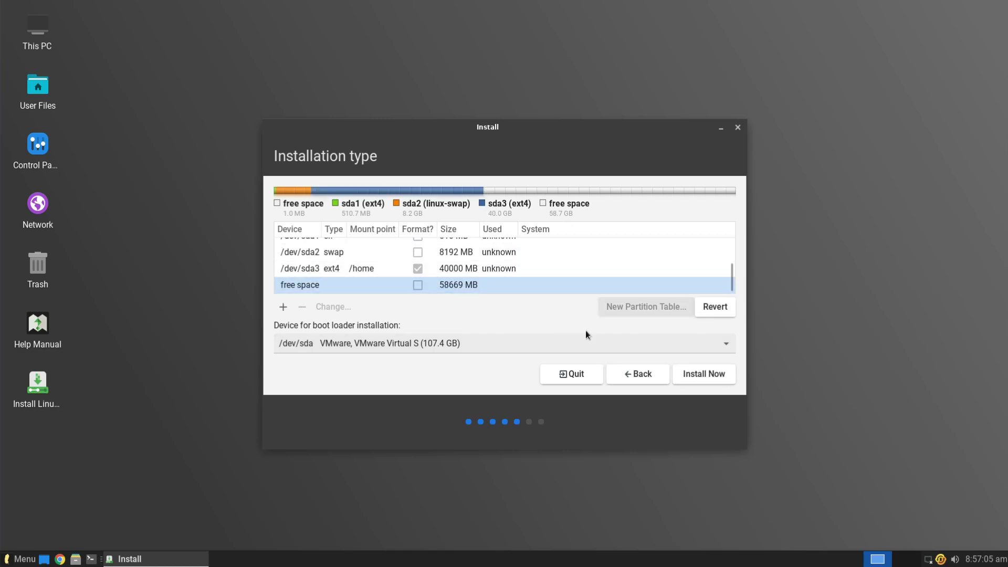
click(283, 307)
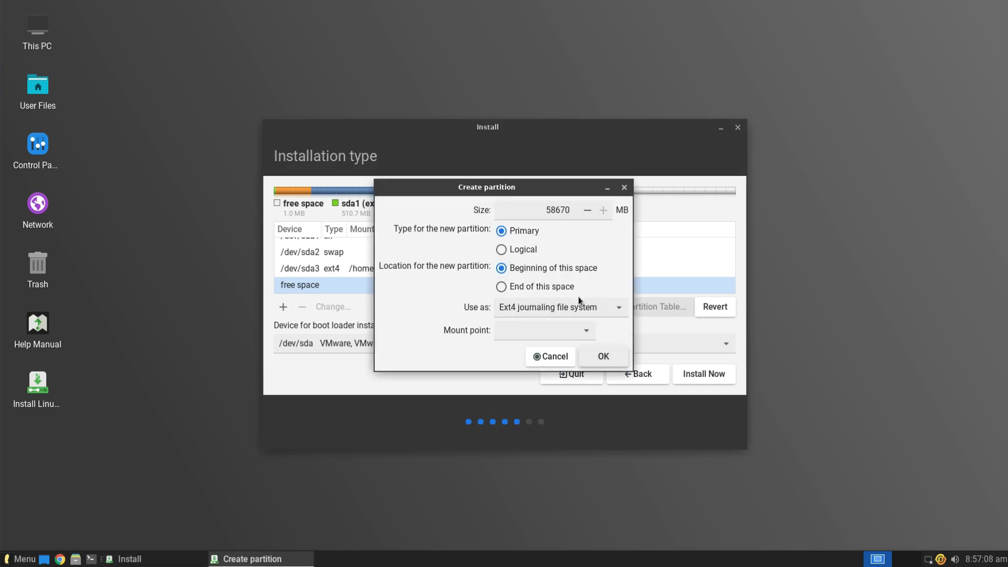
click(586, 331)
click(529, 345)
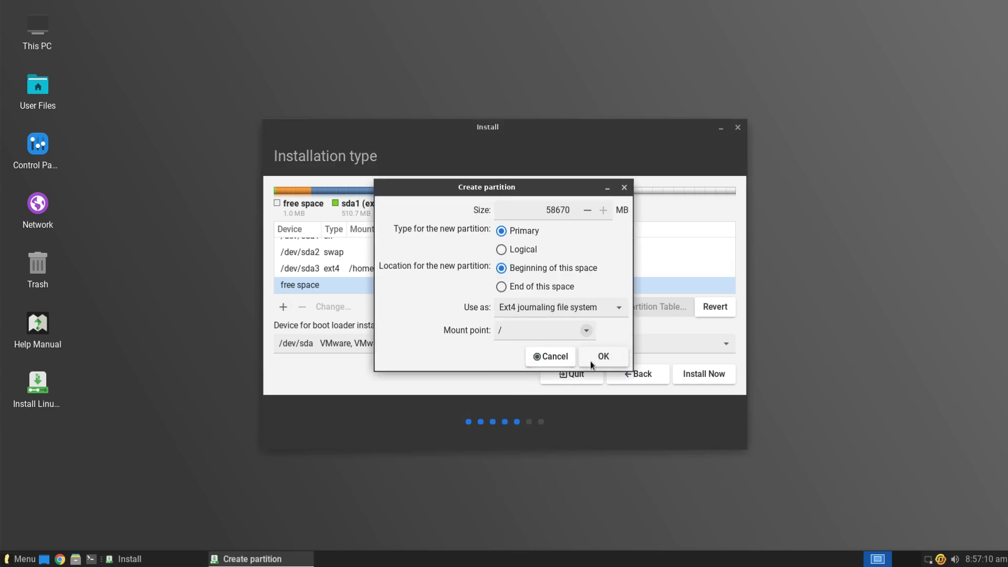
click(603, 356)
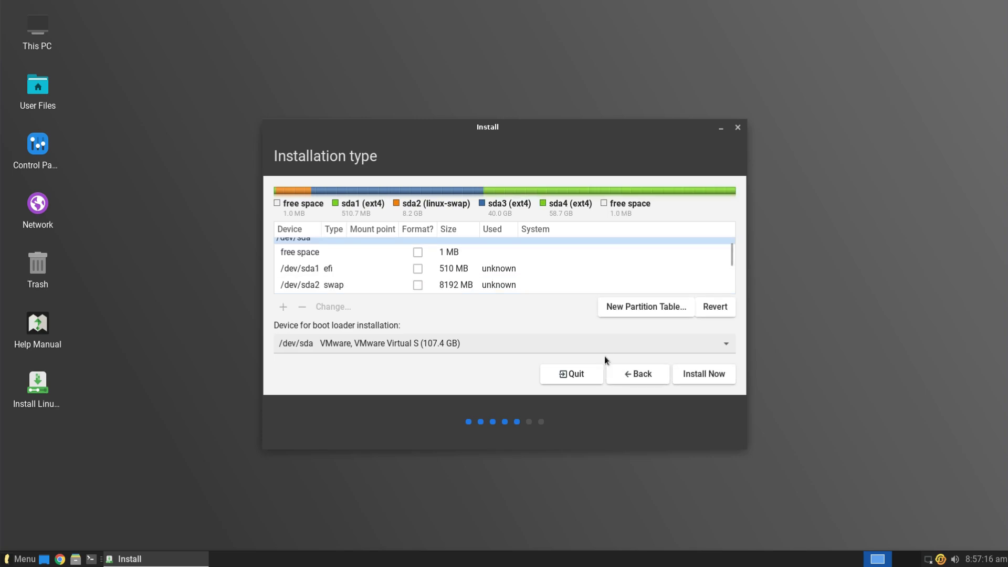
drag(736, 253, 737, 241)
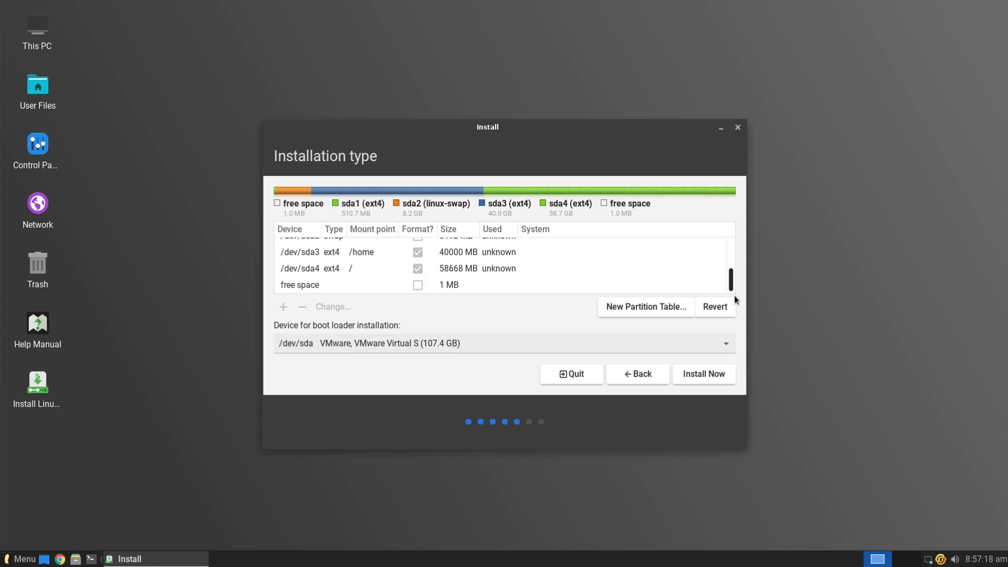
Start installing, write the partition changes to disk and accept the New York timezone
click(720, 373)
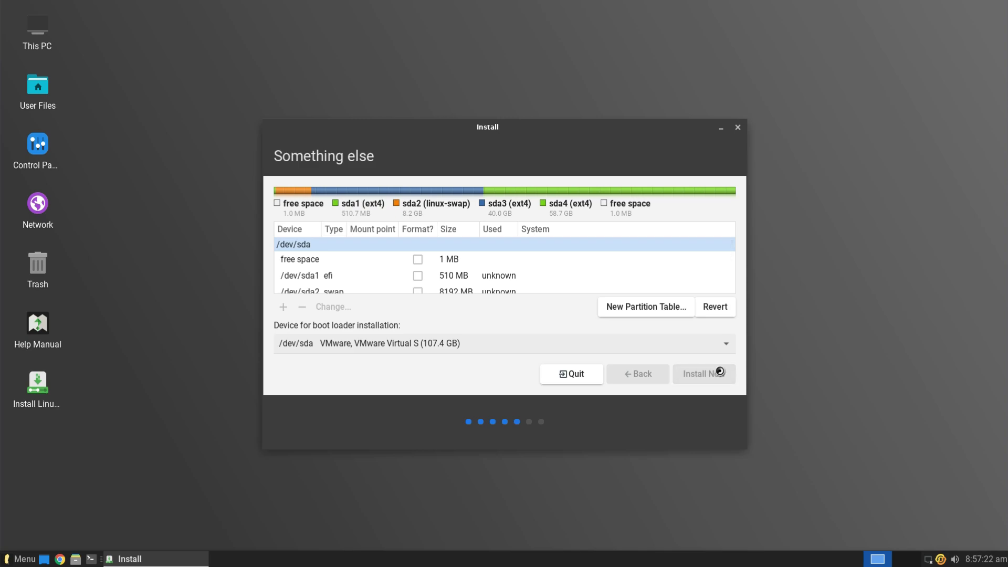
click(679, 373)
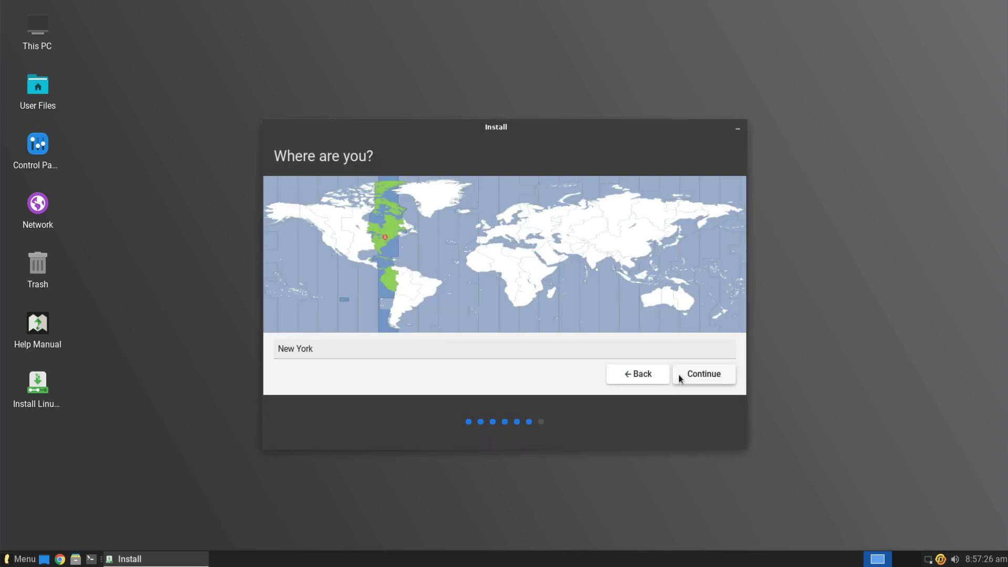
click(714, 375)
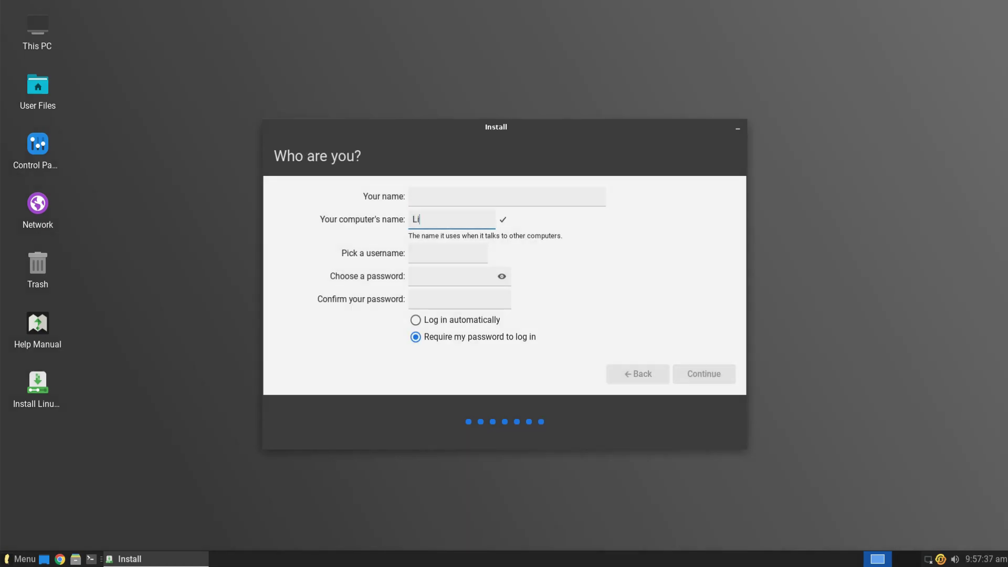
text(nux-Lite)
text(-6.0)
Fill in the user name, computer name Linux-Lite-6.0 and password, then begin copying files
click(455, 200)
text(tech)
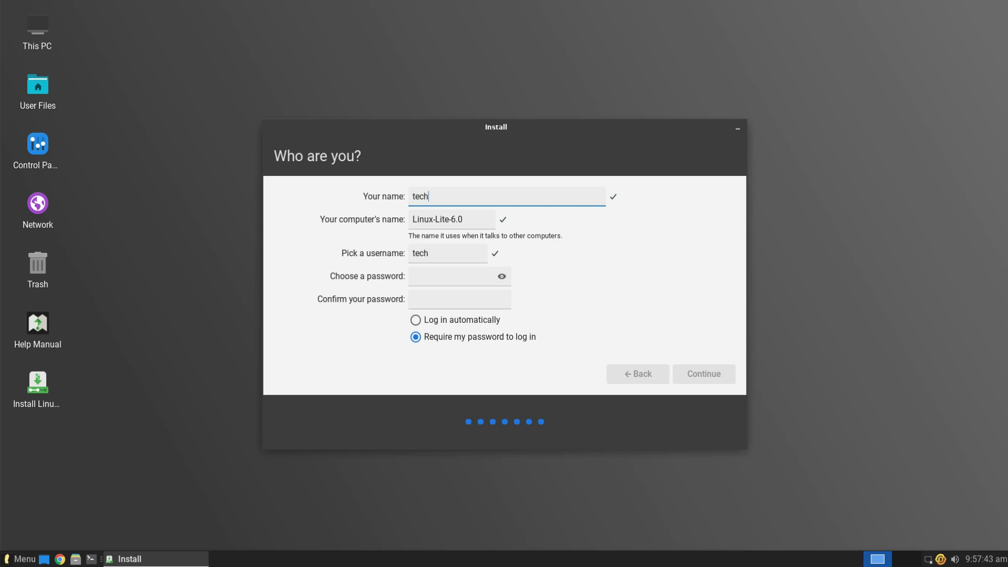
text(solutio)
key(BackSpace)
key(BackSpace)
text(ionz)
key(Tab)
key(Tab)
key(Tab)
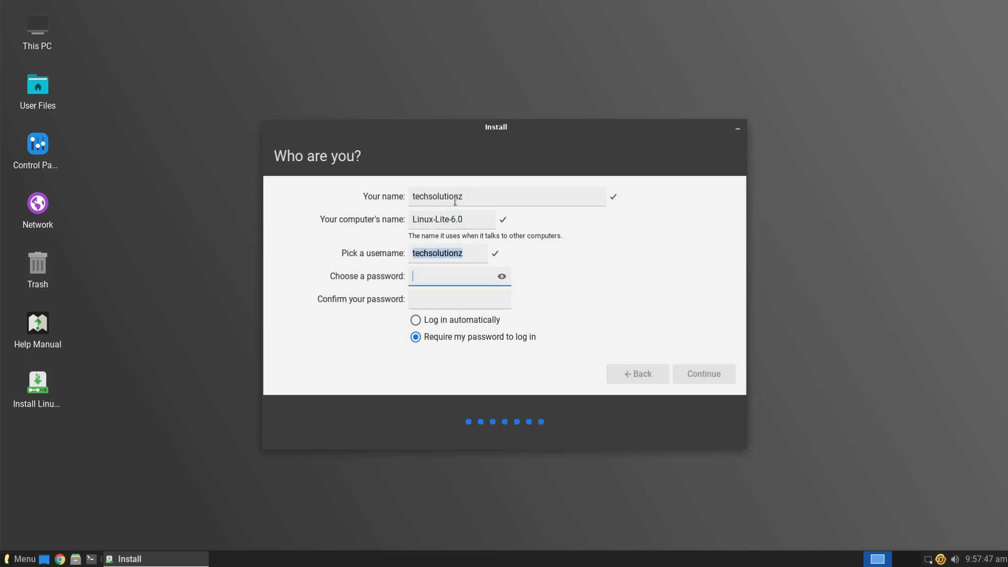
text(••••••)
key(Tab)
text(•••)
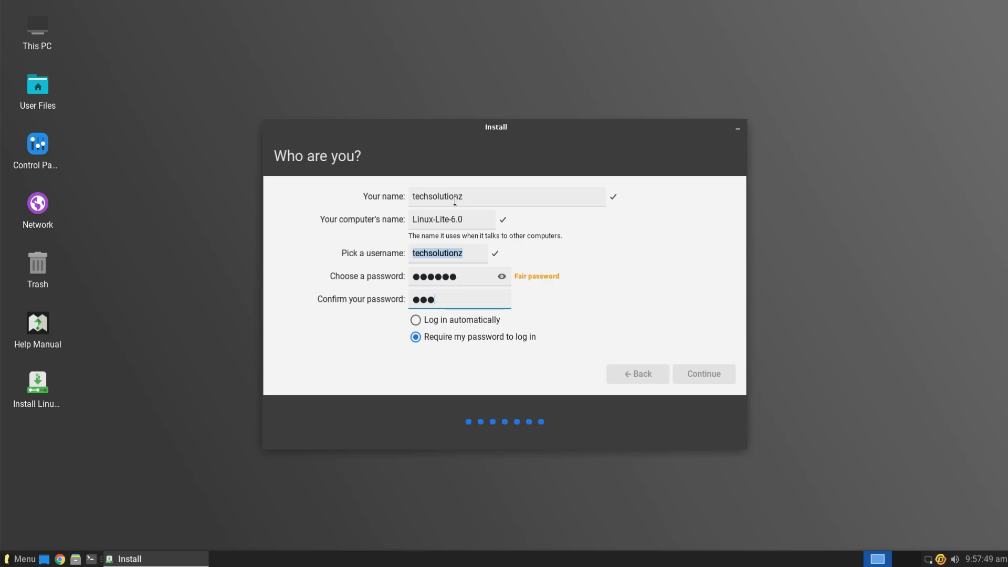
text(•••)
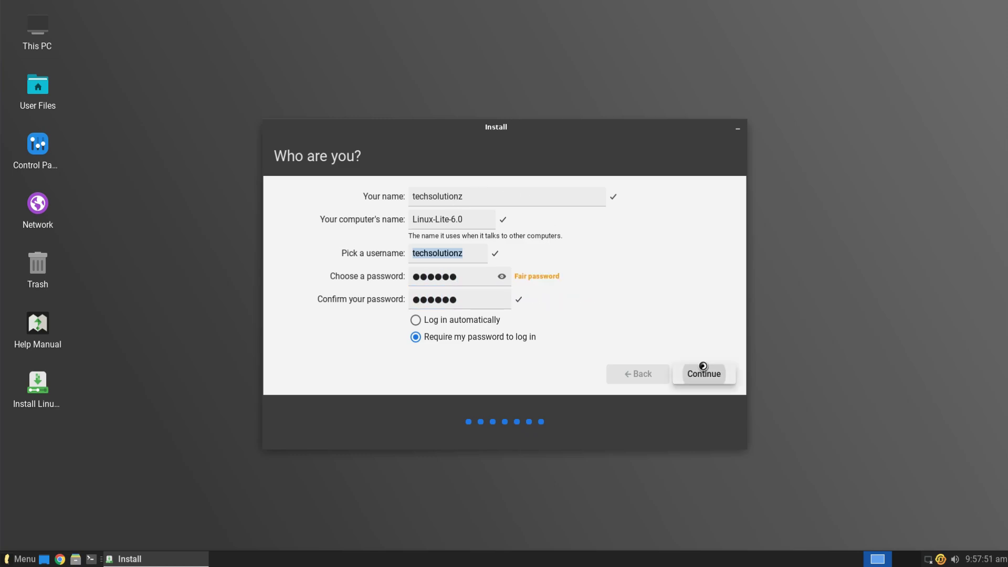
click(703, 373)
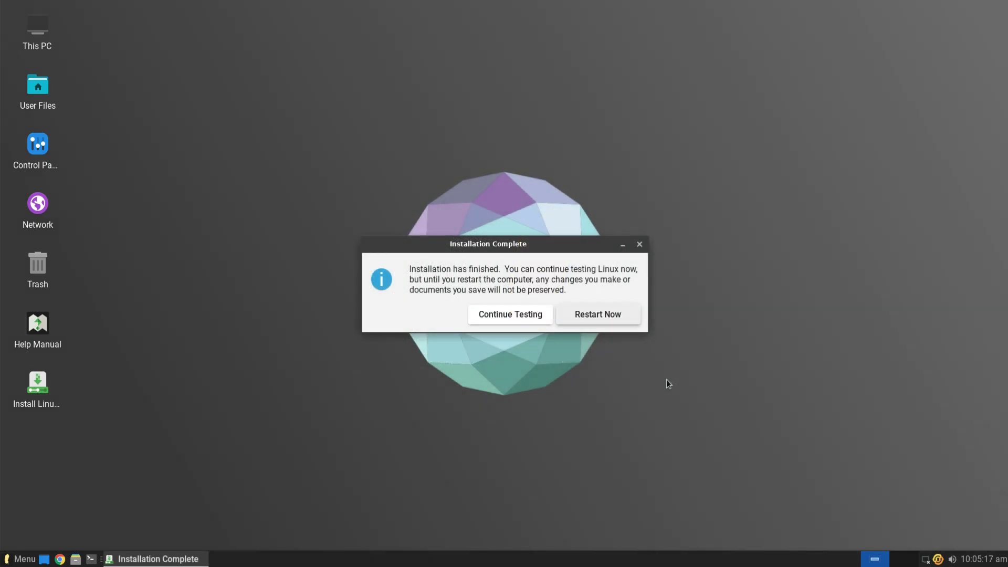
Restart the computer into the installed Linux Lite system
click(617, 316)
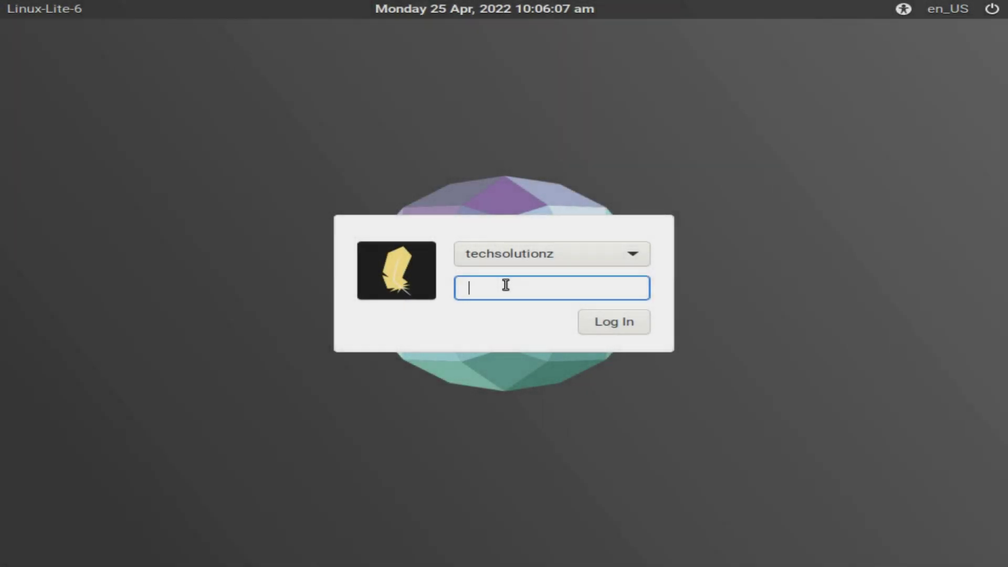
text(••)
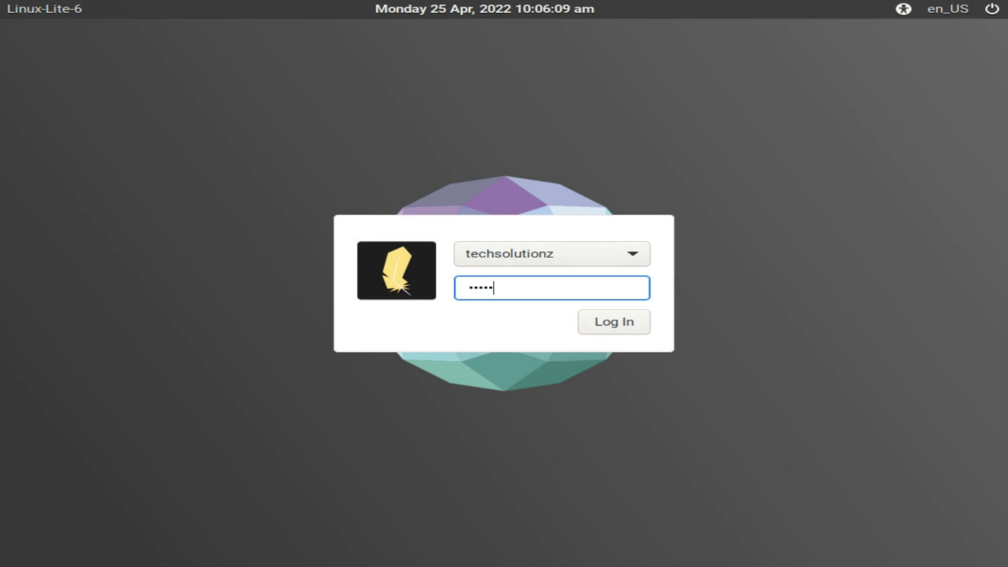
Log in to the new system and browse the application menu's Accessories category
click(614, 321)
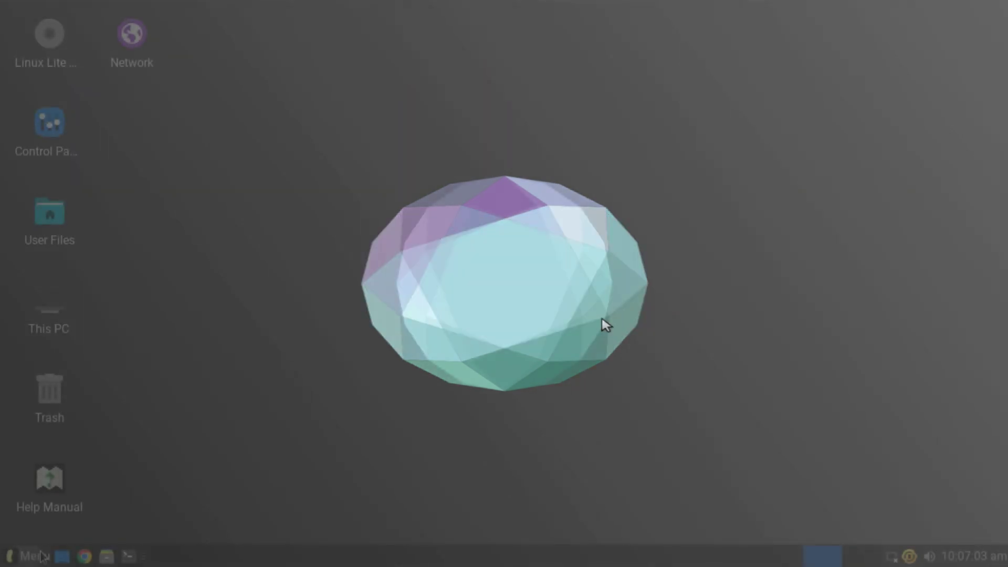
click(35, 556)
click(89, 243)
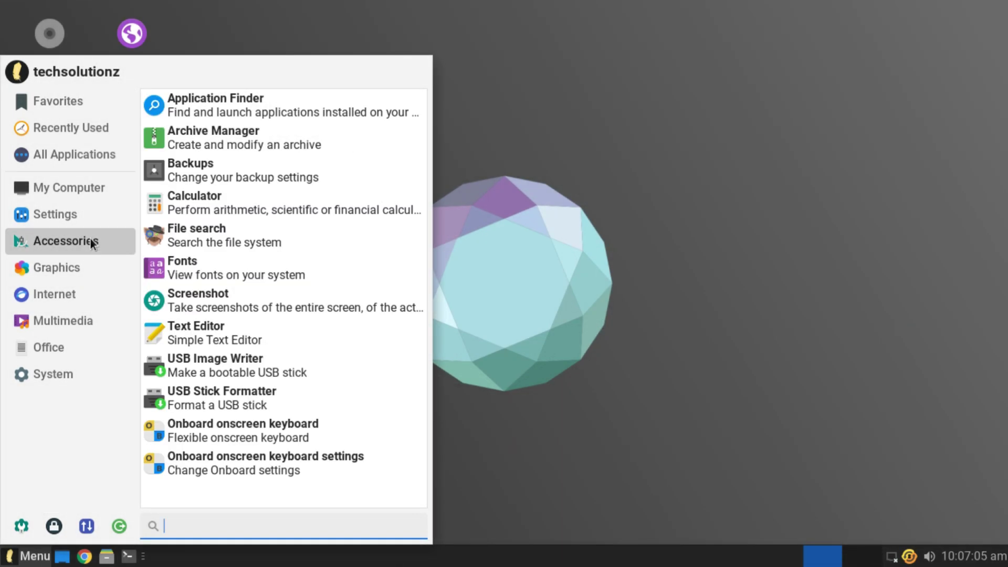